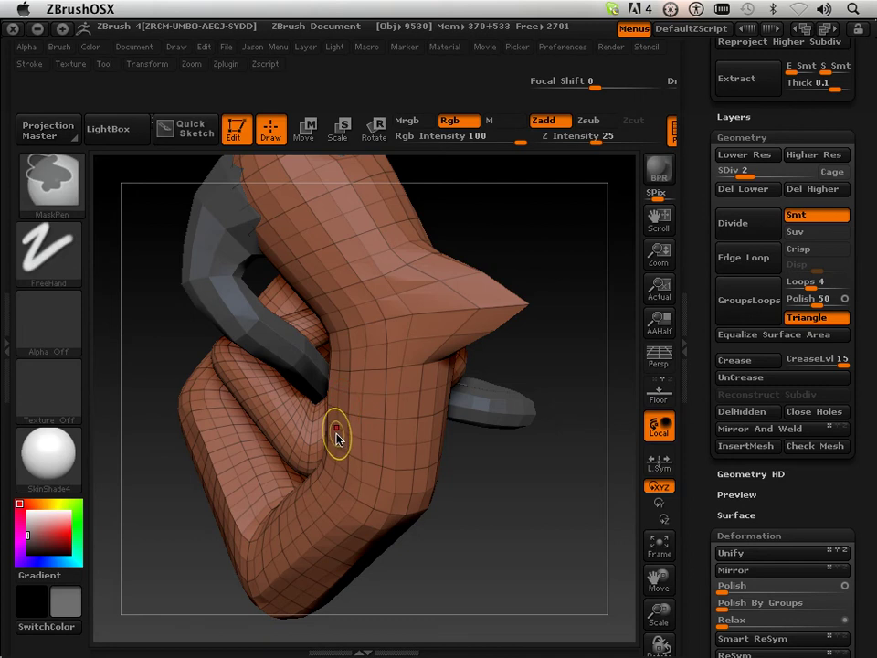
- Switch from ZBrush to Firefox, which shows the Google Images results for 'abstract sculpture'
key("super+Tab")
key("super+Tab")
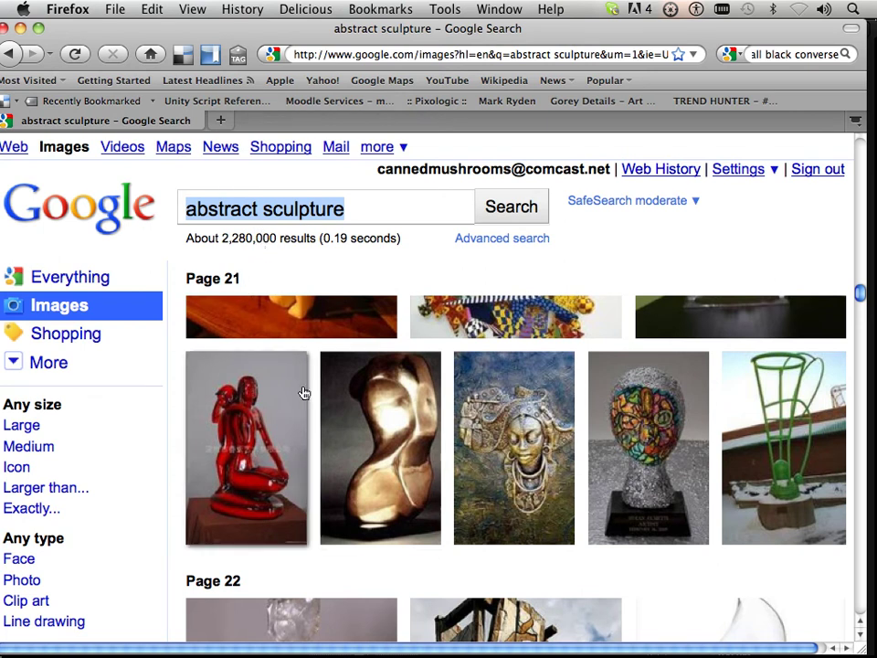
- Browse the abstract sculpture image results down to page 23, previewing thumbnails along the way
mouse_move(287, 428)
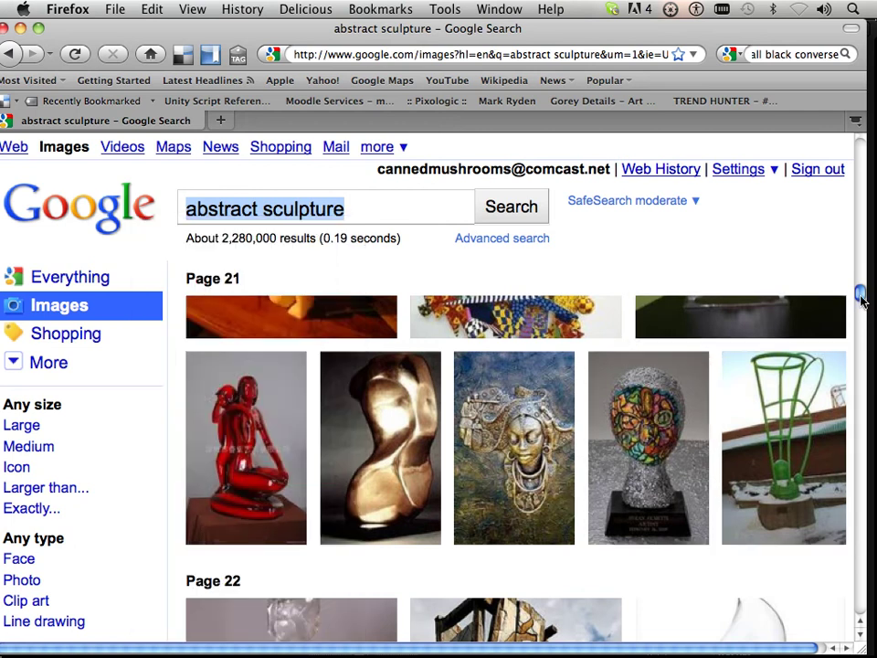
left_click_drag(861, 295, 864, 281)
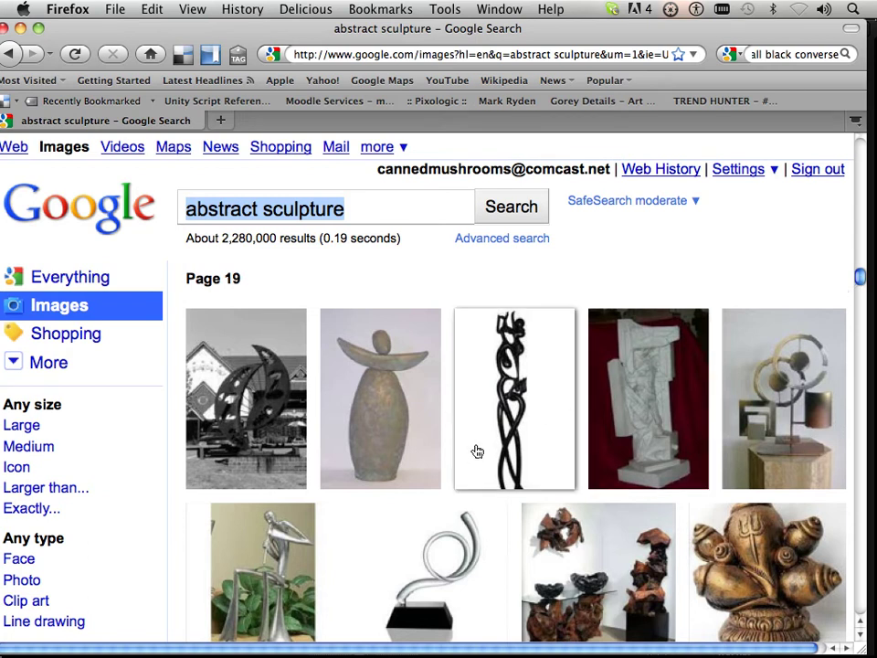
mouse_move(474, 453)
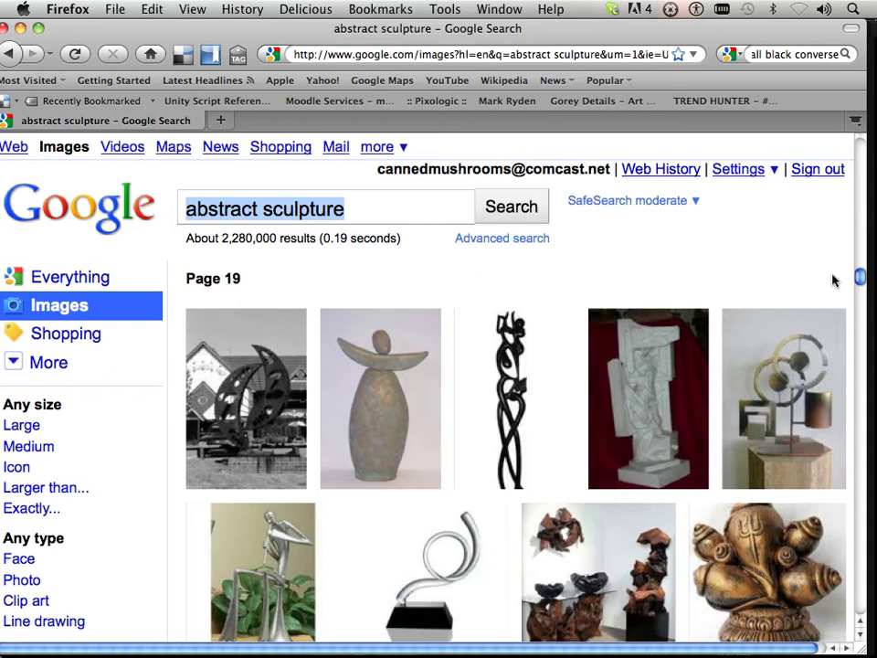
scroll(859, 279, "down", 10)
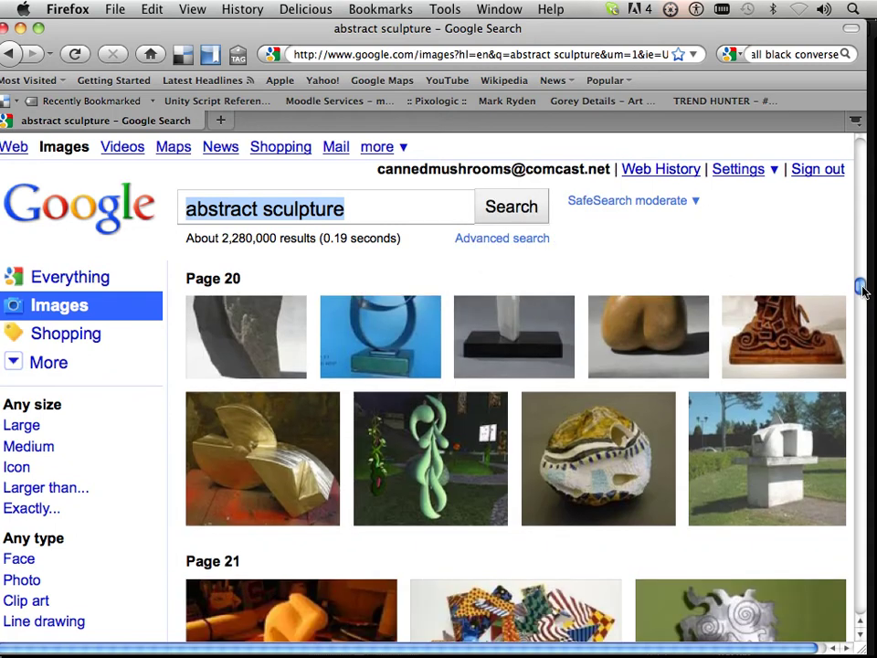
scroll(860, 291, "down", 10)
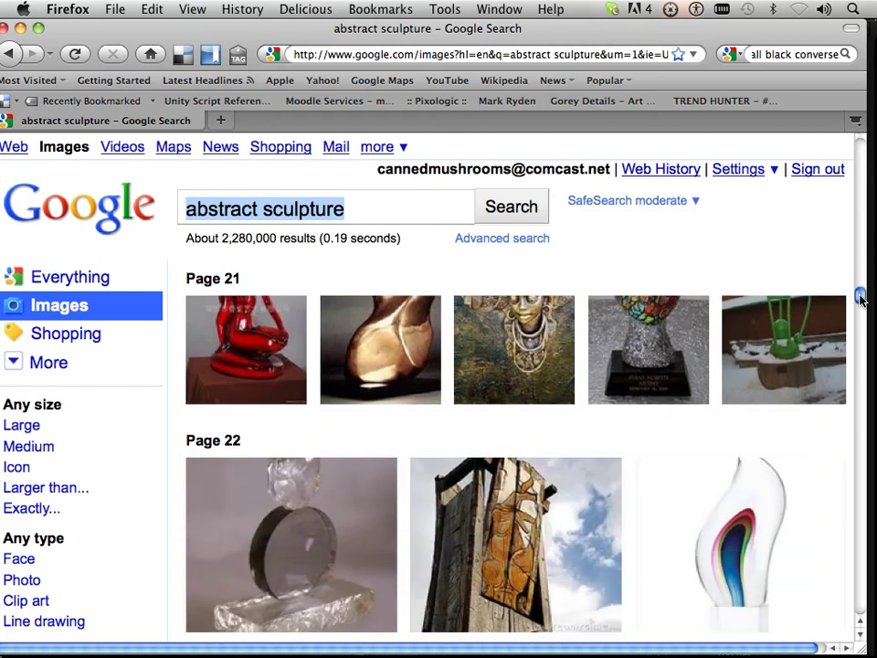
left_click_drag(860, 297, 860, 307)
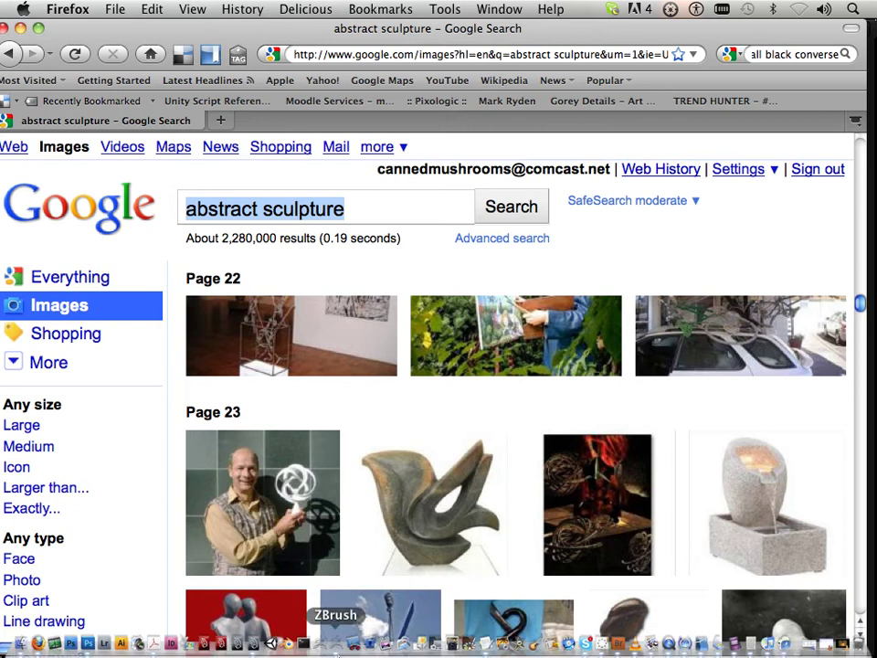
- Return to ZBrush and rotate and reposition the twisted model to get a clear view of its tip
left_click(338, 647)
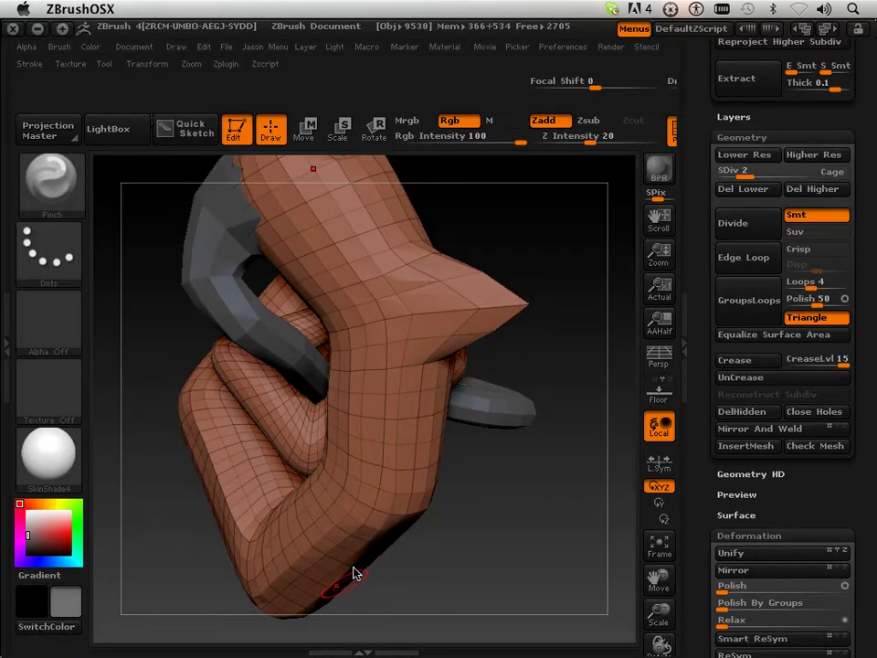
left_click_drag(500, 531, 478, 493)
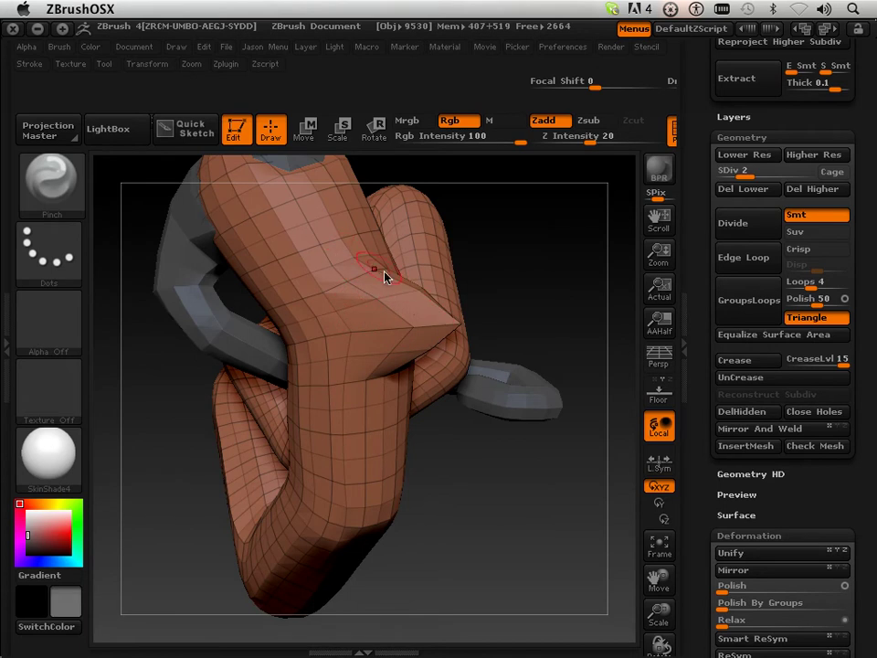
left_click_drag(416, 417, 489, 489)
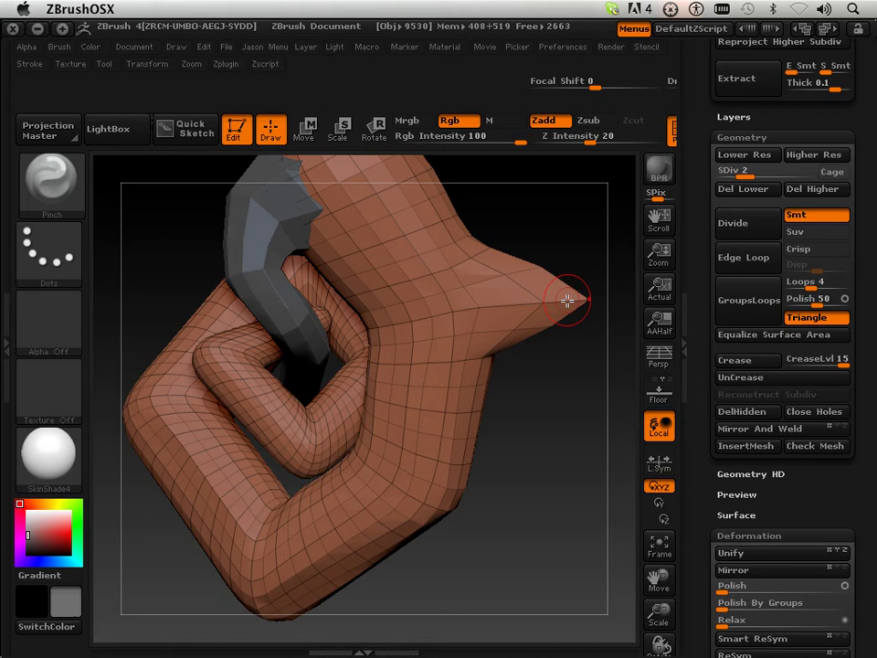
left_click_drag(564, 397, 505, 323)
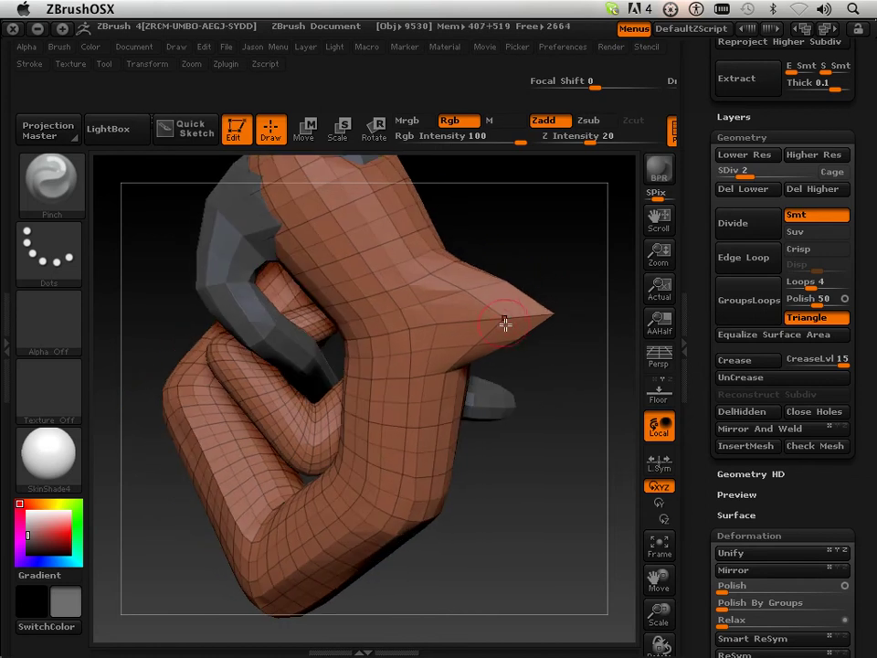
left_click_drag(574, 335, 529, 414)
left_click_drag(658, 566, 631, 541)
left_click_drag(552, 574, 542, 580)
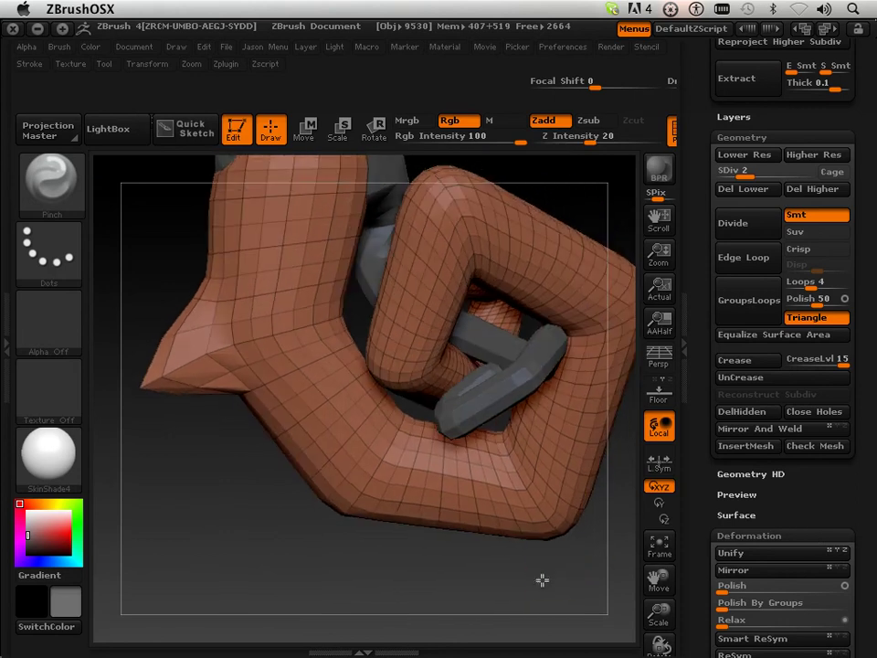
left_click_drag(659, 580, 633, 582)
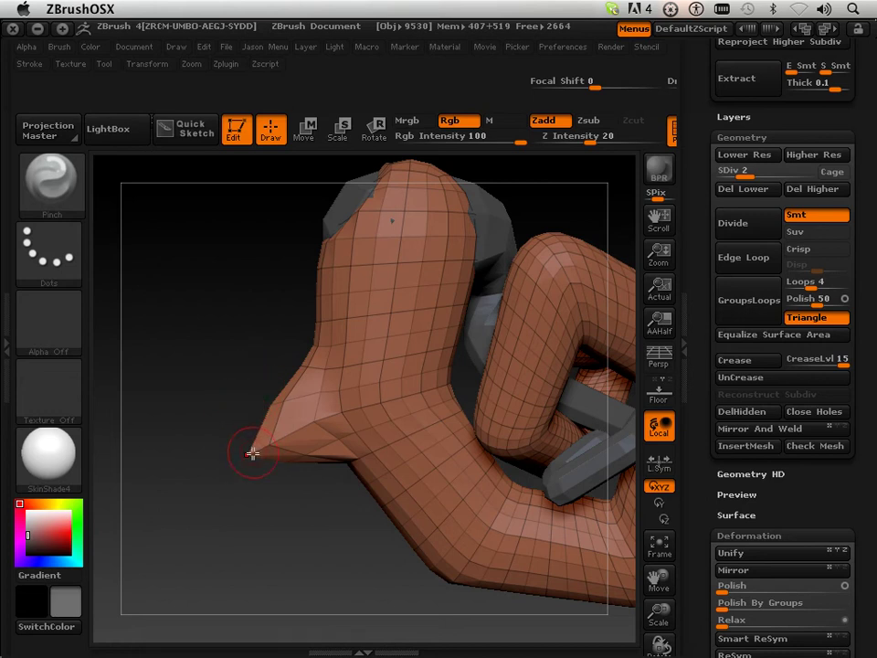
- Push out the edge above the pointed tip and crease the beak's underside with Pinch
left_click_drag(273, 403, 244, 458)
left_click_drag(261, 441, 378, 493)
mouse_move(293, 559)
left_mouse_down()
mouse_move(304, 502)
mouse_move(355, 411)
left_mouse_up()
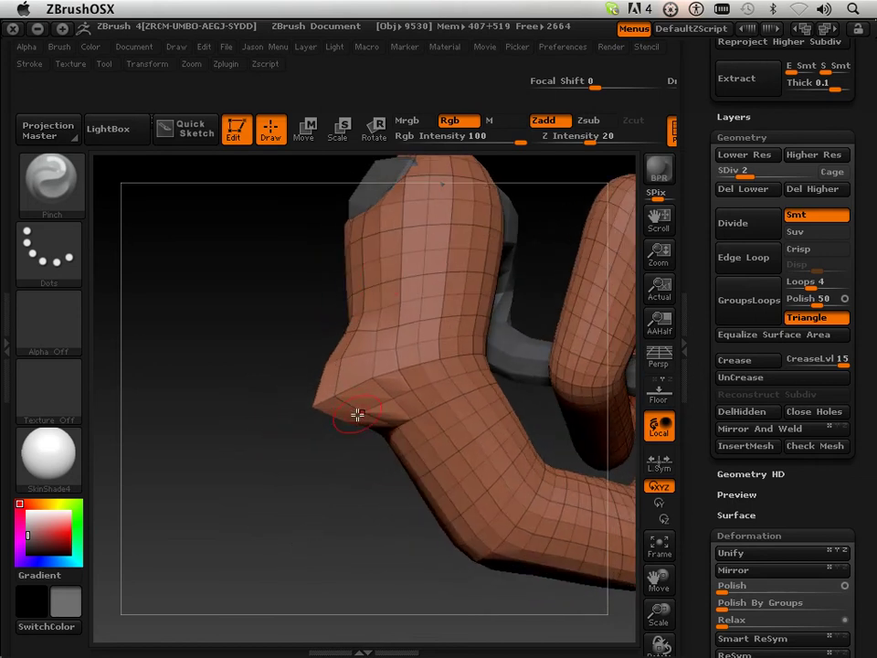
mouse_move(310, 549)
left_mouse_down()
mouse_move(290, 502)
mouse_move(318, 547)
mouse_move(340, 501)
left_mouse_up()
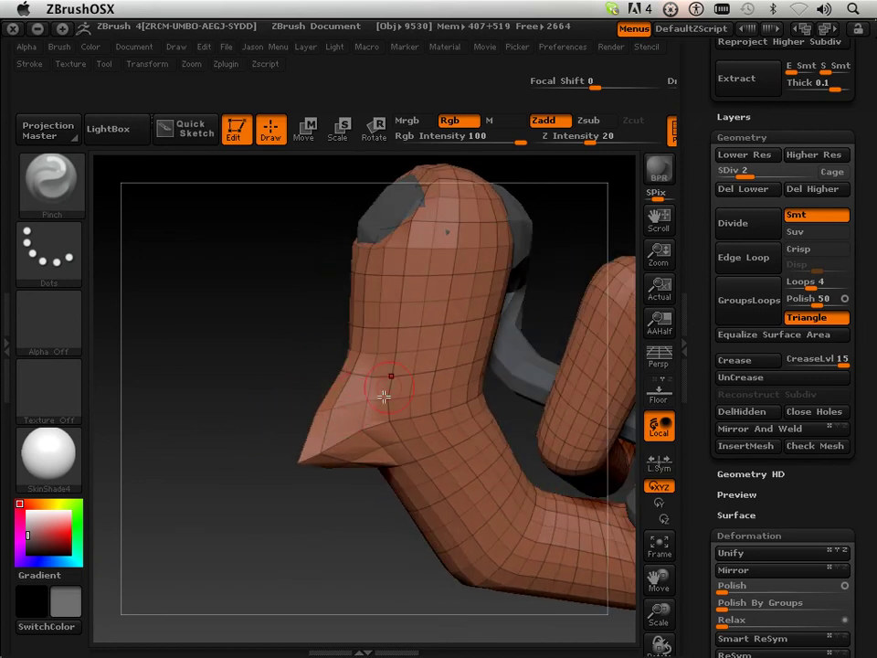
mouse_move(327, 543)
left_mouse_down()
mouse_move(365, 549)
mouse_move(345, 452)
left_mouse_up()
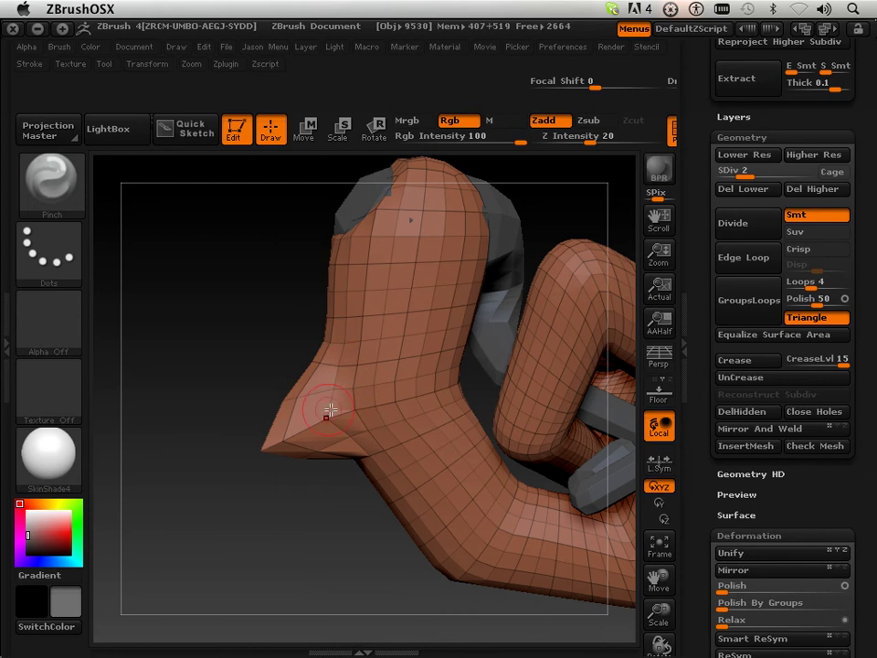
mouse_move(327, 442)
left_mouse_down()
mouse_move(347, 463)
mouse_move(373, 467)
left_mouse_up()
left_click_drag(361, 569, 330, 544)
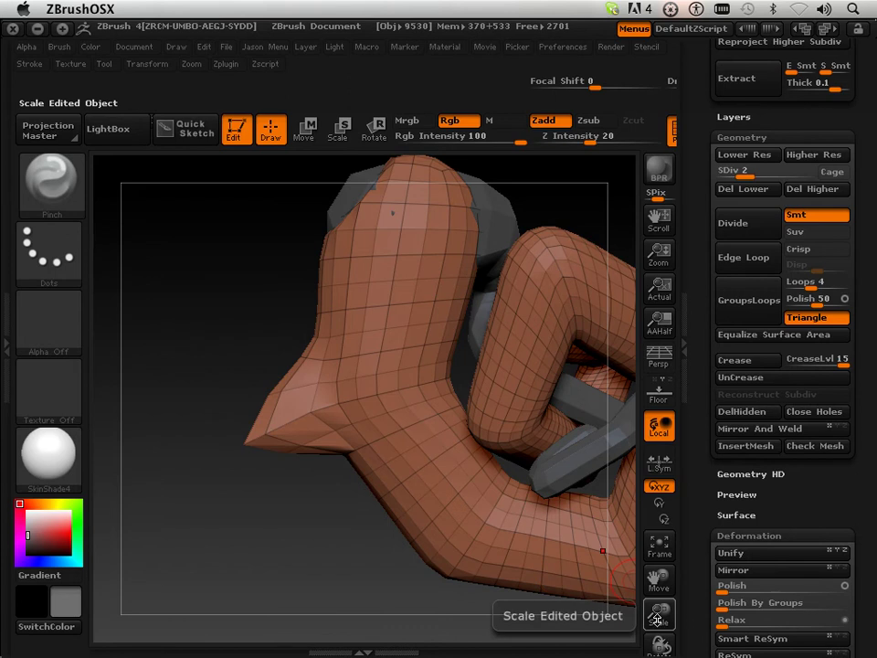
- Scale down and frame the sculpture, then rotate and enlarge it while checking the Document menu
left_click_drag(660, 619, 659, 562)
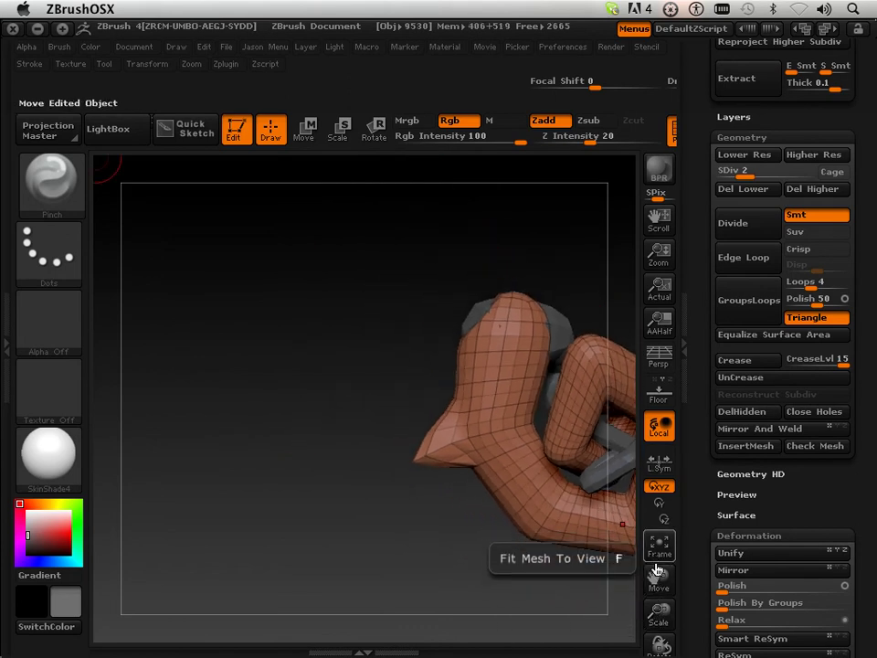
left_click(659, 562)
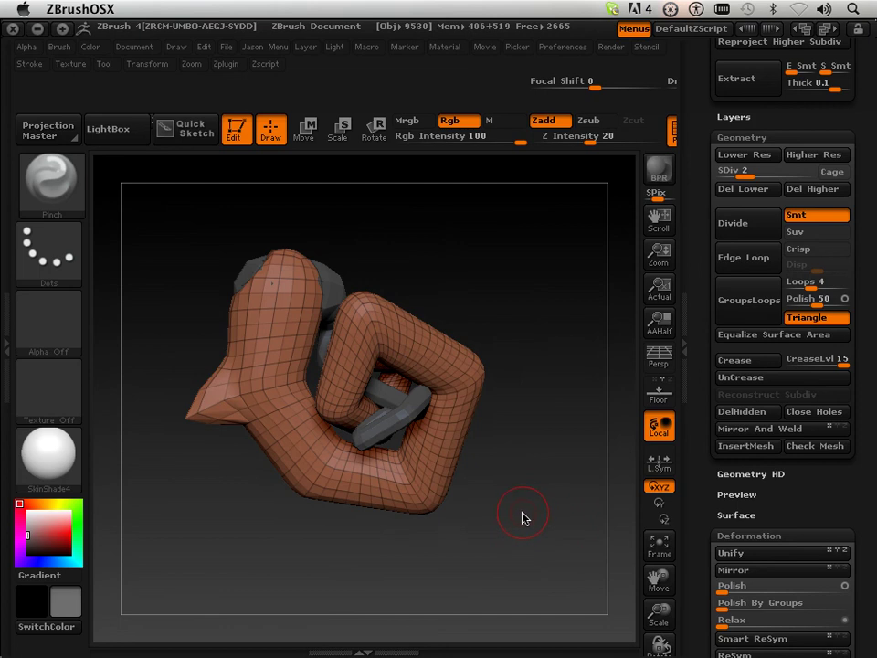
left_click(134, 47)
left_click_drag(398, 264, 274, 303)
left_click_drag(432, 257, 475, 274)
left_click_drag(658, 611, 712, 630)
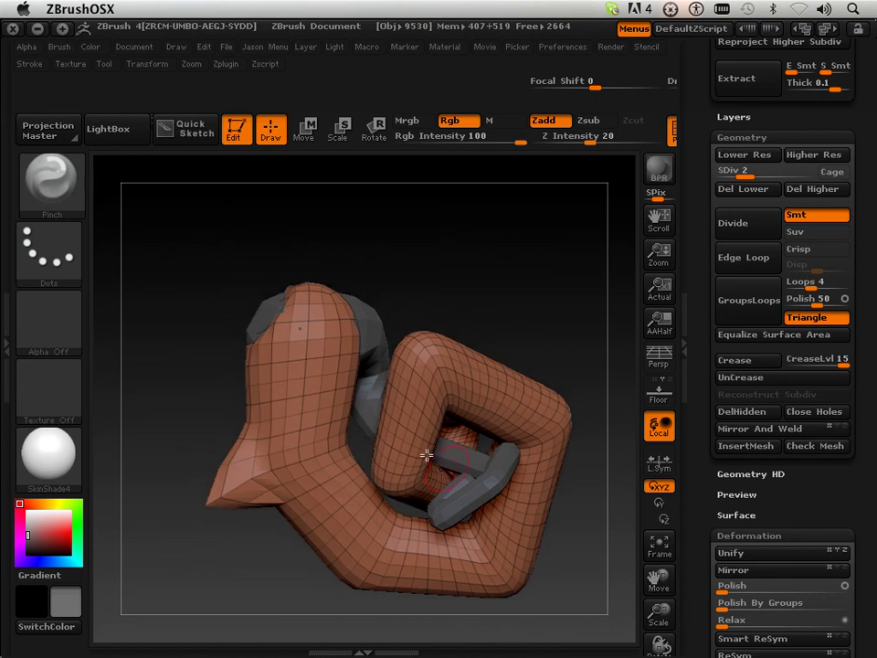
left_click(135, 46)
- Raise the sculpture to subdivision level 5 and turn off PolyF wireframe colouring
left_click_drag(705, 234, 711, 466)
left_click_drag(697, 581, 698, 210)
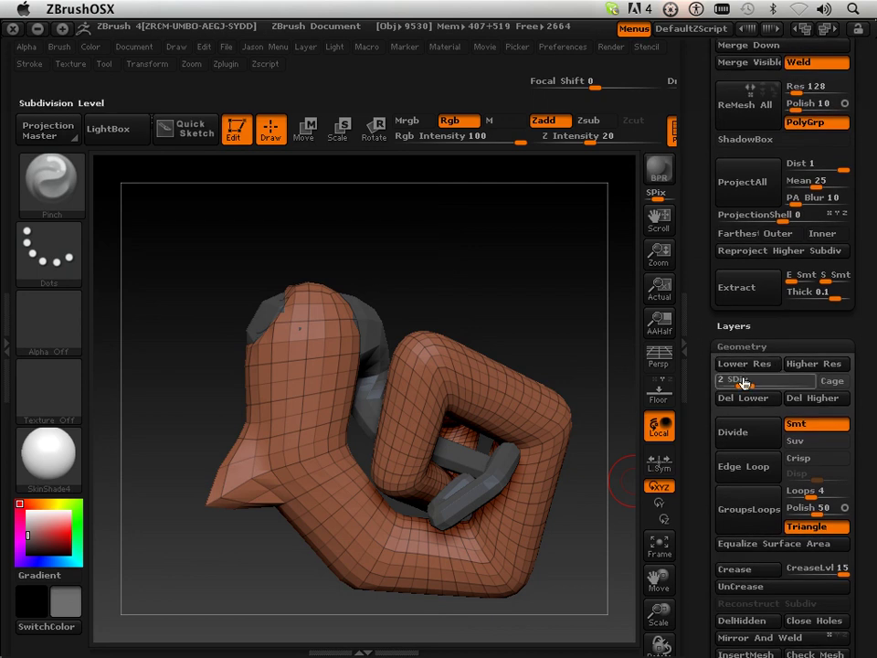
left_click(746, 389)
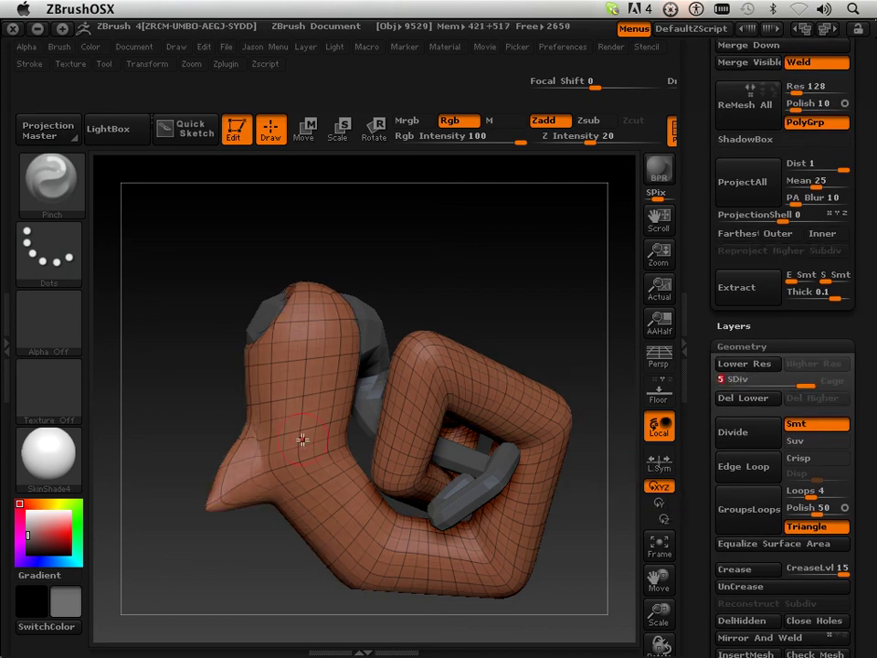
key("shift+f")
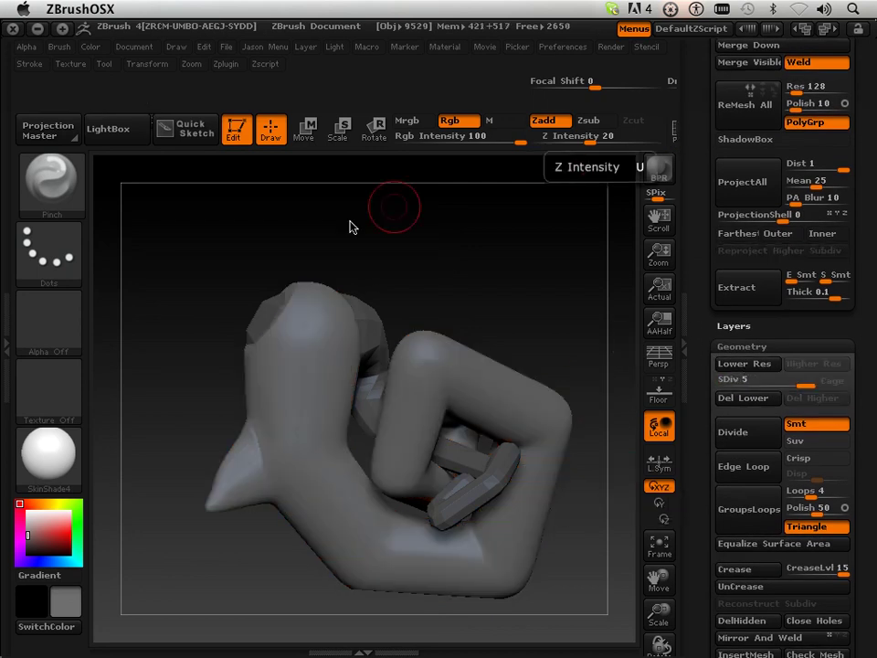
- Apply the dark MatCap Satin01 material to the sculpture
mouse_move(62, 467)
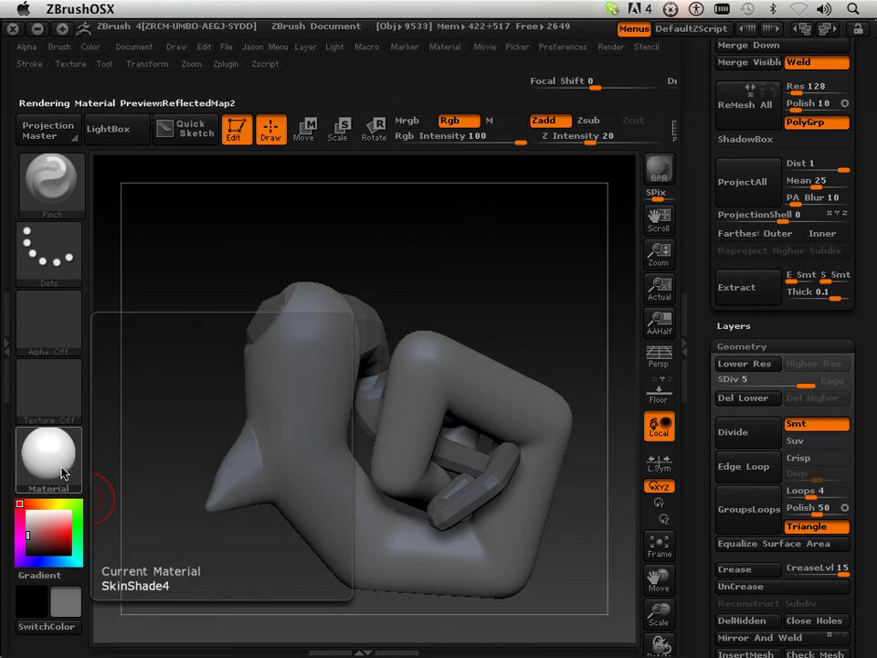
left_click(66, 467)
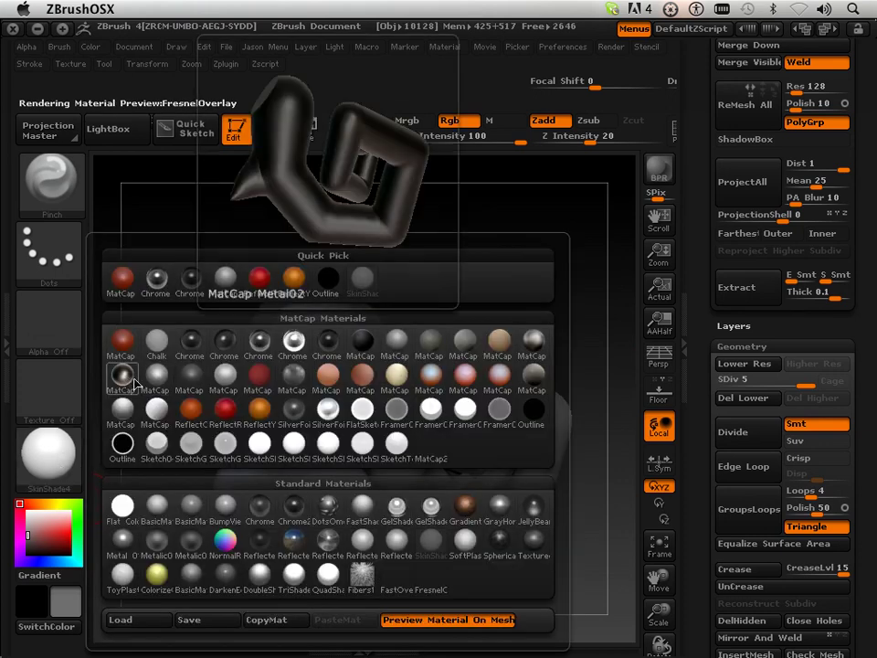
left_click(289, 384)
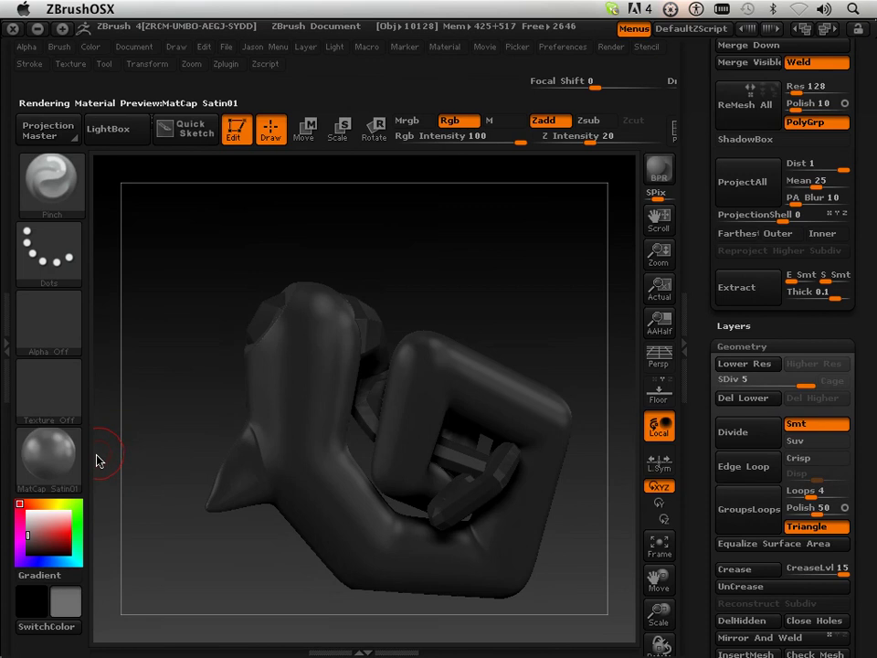
- Orbit the dark sculpture to inspect it from several sides, ending near a front view
left_click_drag(176, 393, 233, 464)
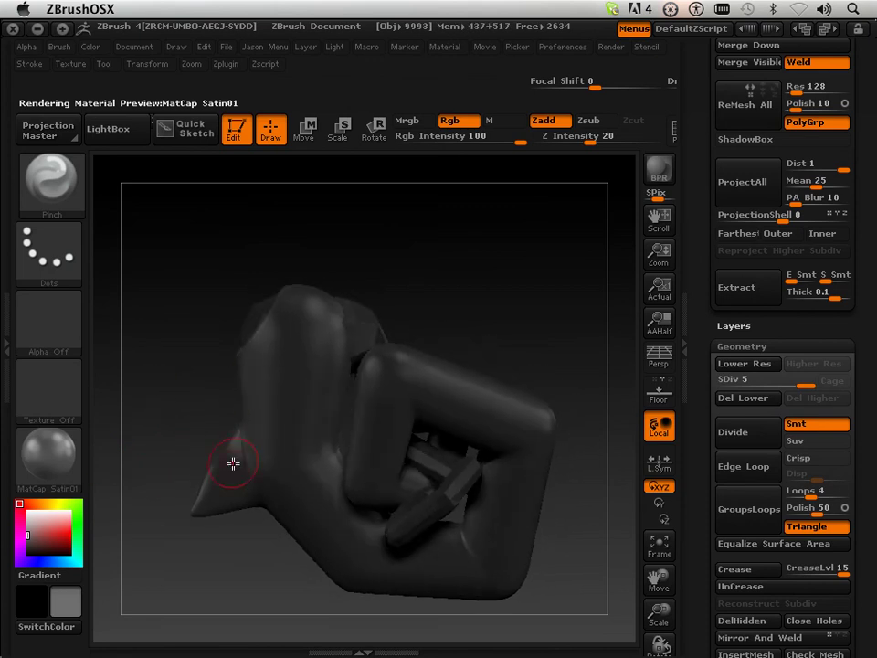
left_click_drag(190, 415, 330, 343)
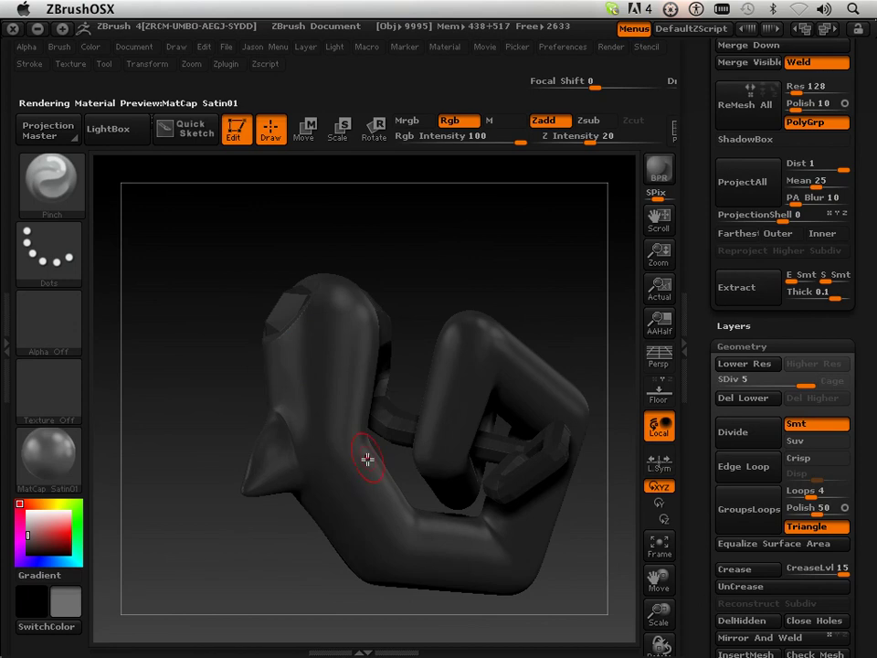
left_click_drag(180, 395, 239, 364)
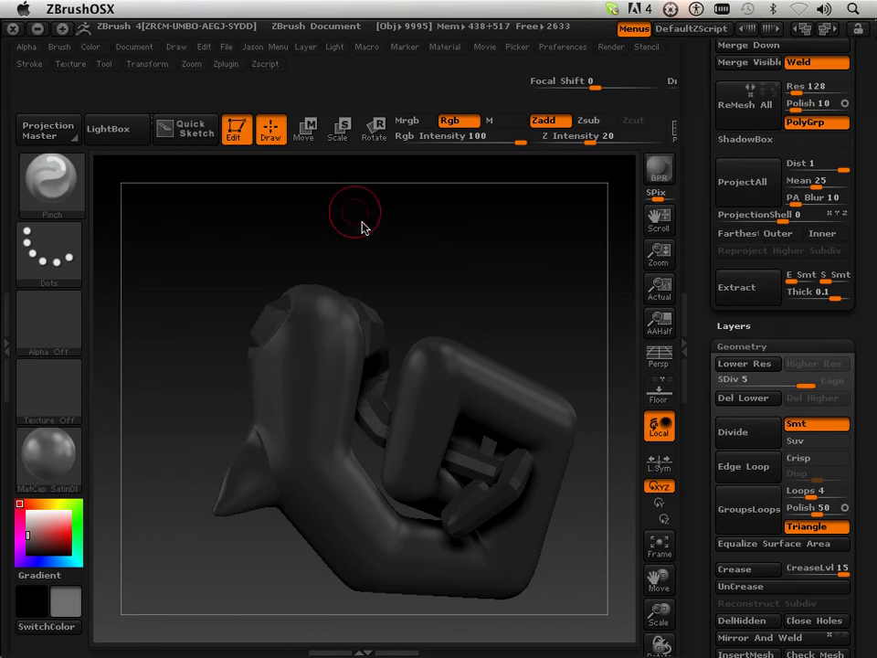
left_click_drag(456, 270, 448, 280)
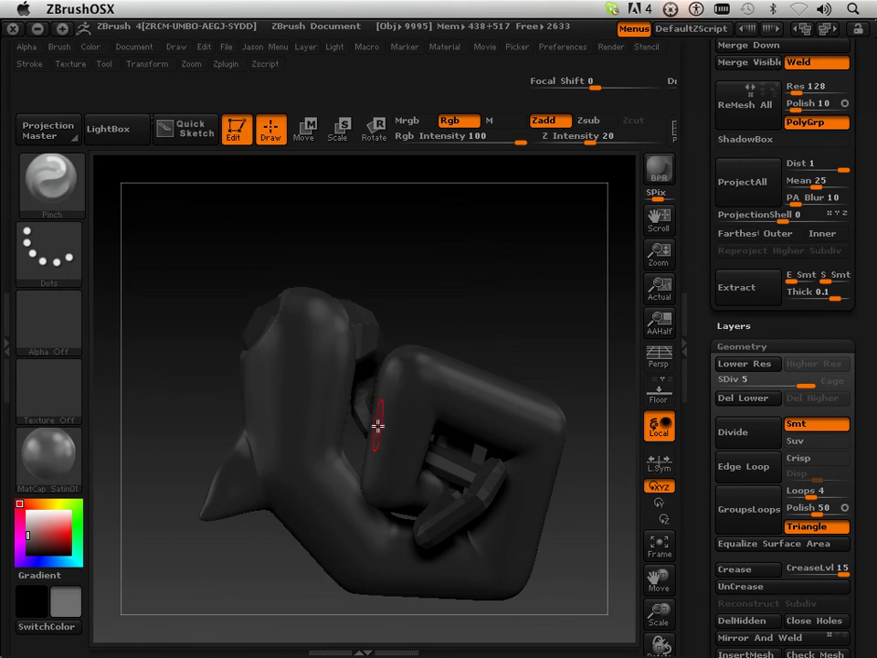
left_click(136, 48)
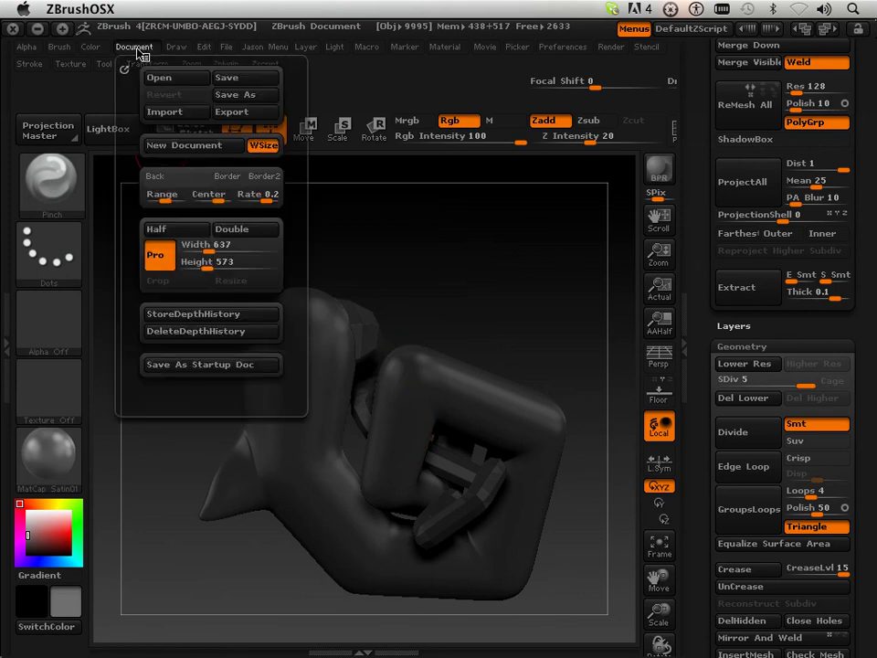
left_click(239, 122)
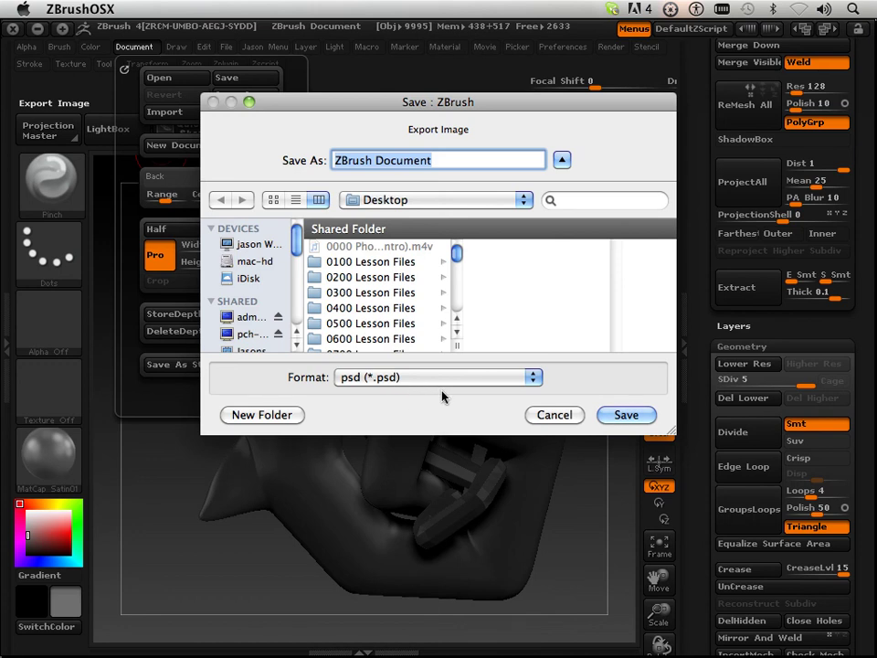
left_click(552, 415)
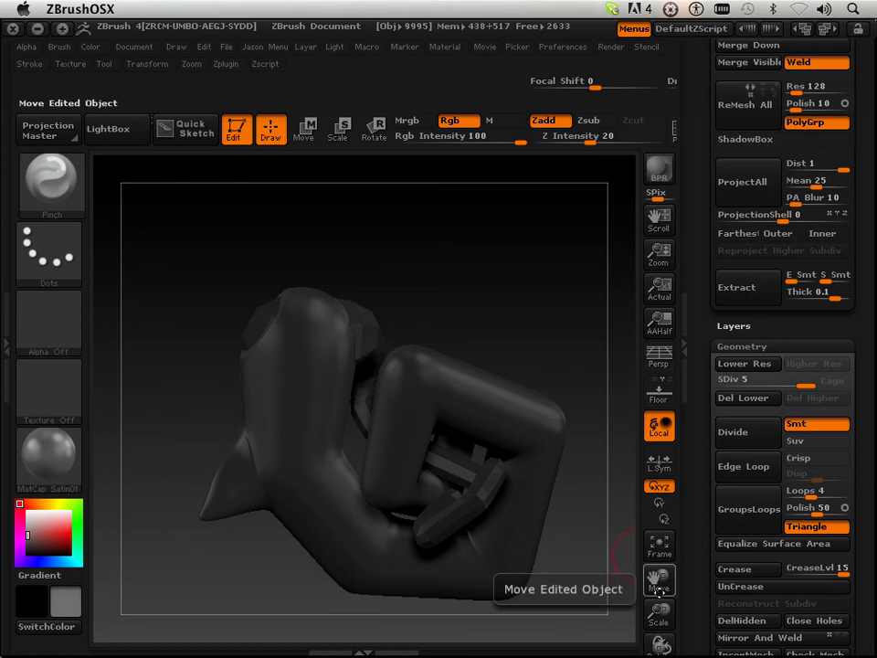
- Move the sculpture up and left in the canvas, then switch to Firefox
left_click_drag(659, 586, 598, 524)
key("ctrl")
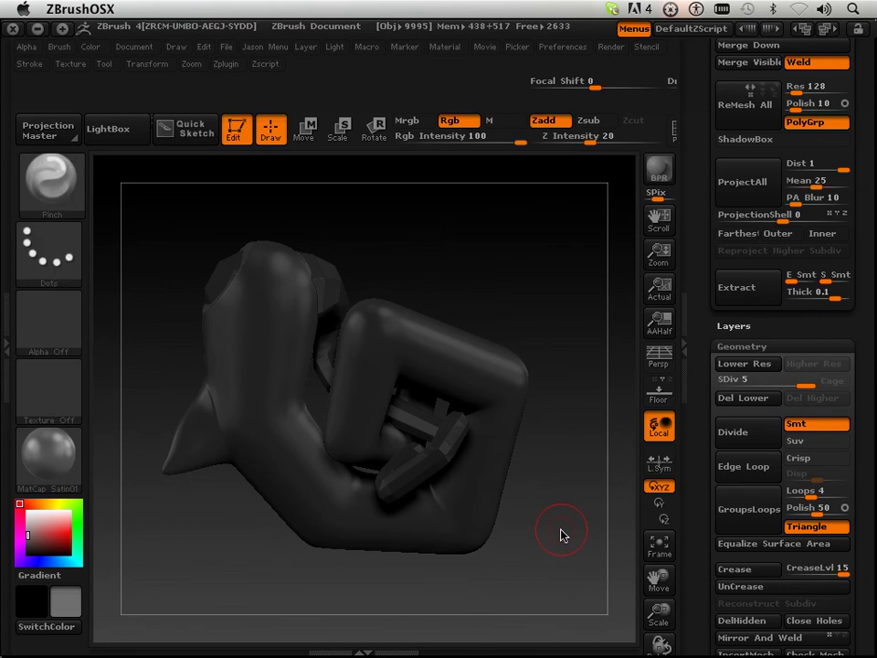
key("super")
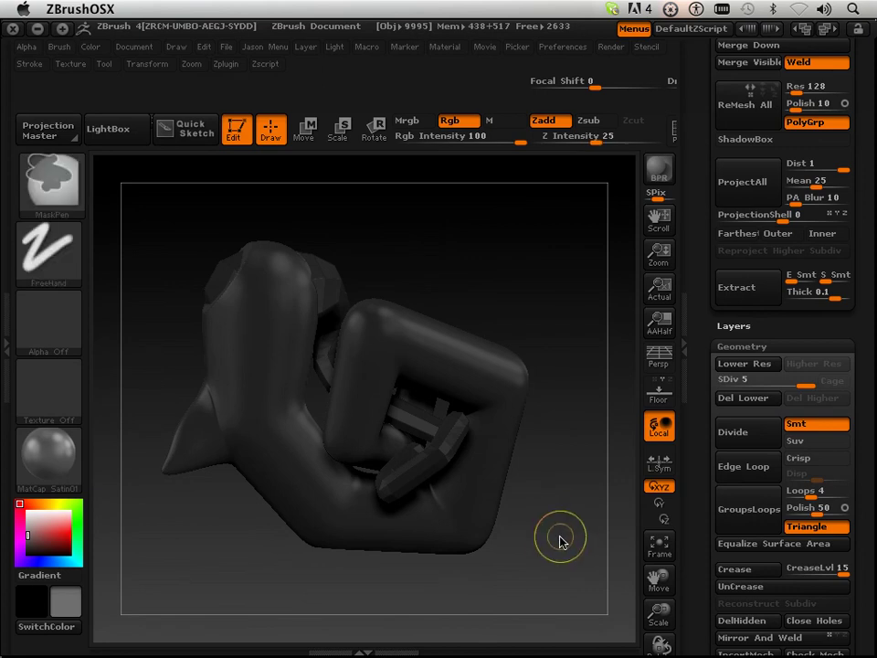
key("super+Tab")
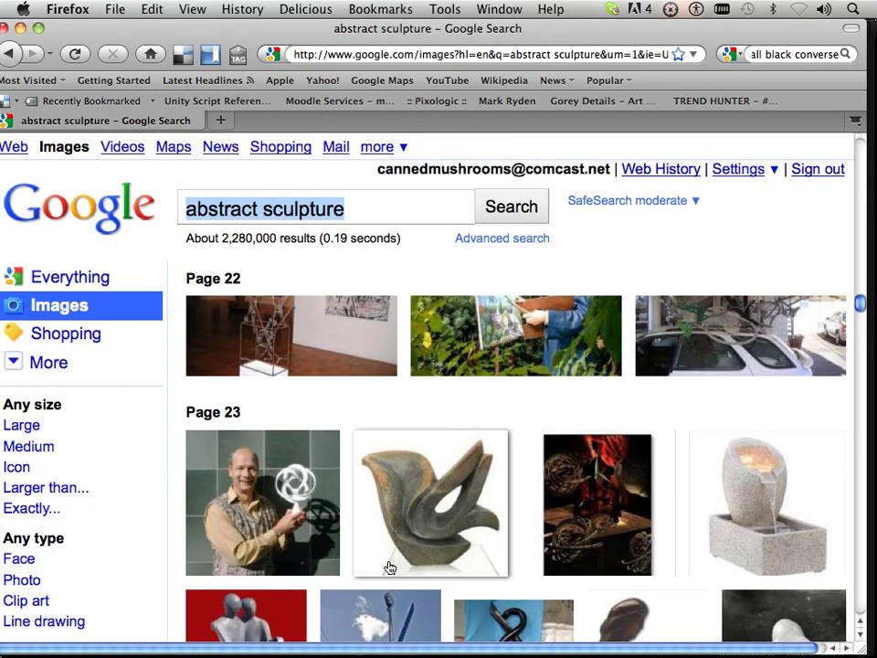
- Browse pages 23 and 24 of the image results, previewing individual sculpture thumbnails
left_click_drag(862, 302, 863, 314)
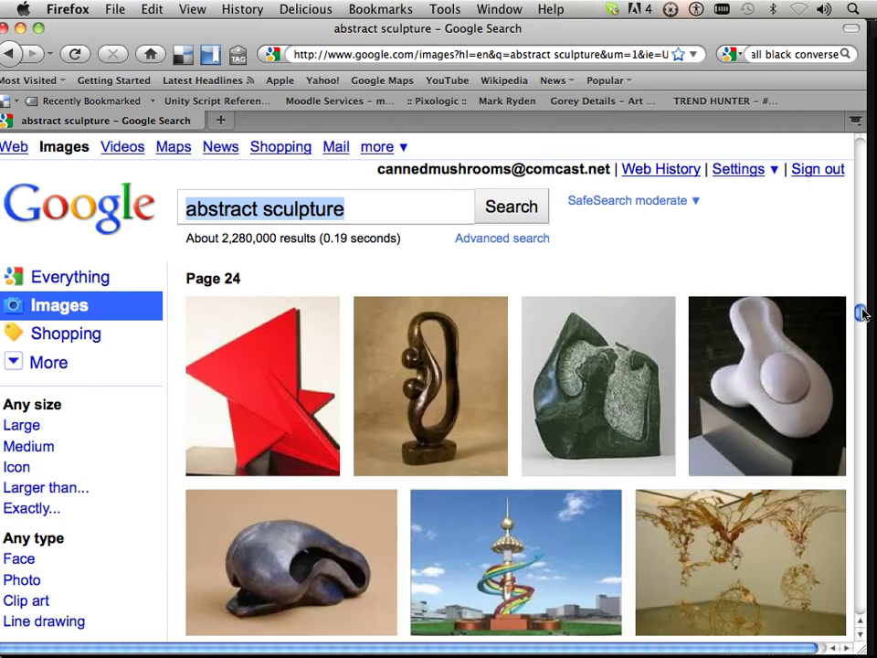
scroll(827, 333, "up", 3)
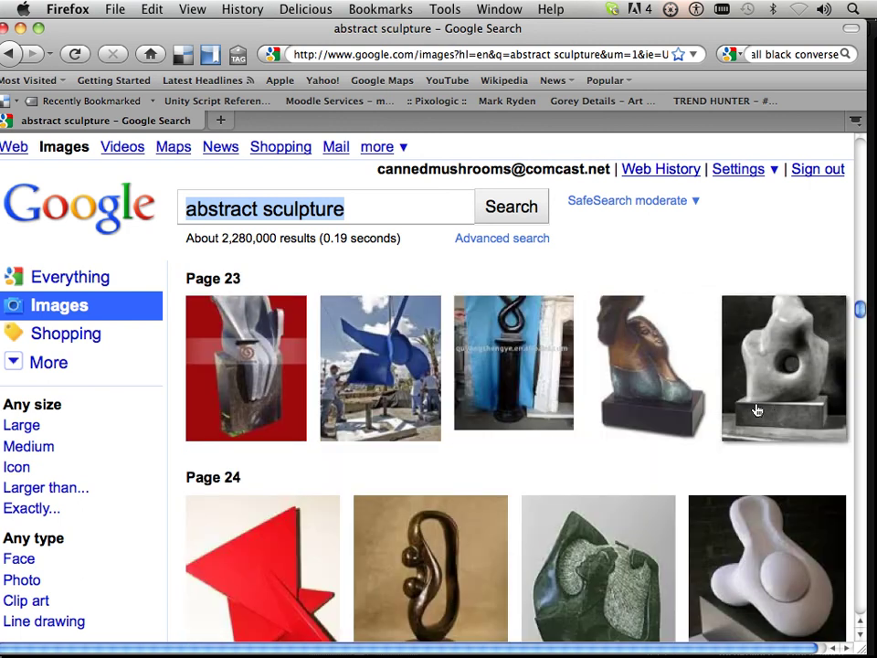
mouse_move(797, 412)
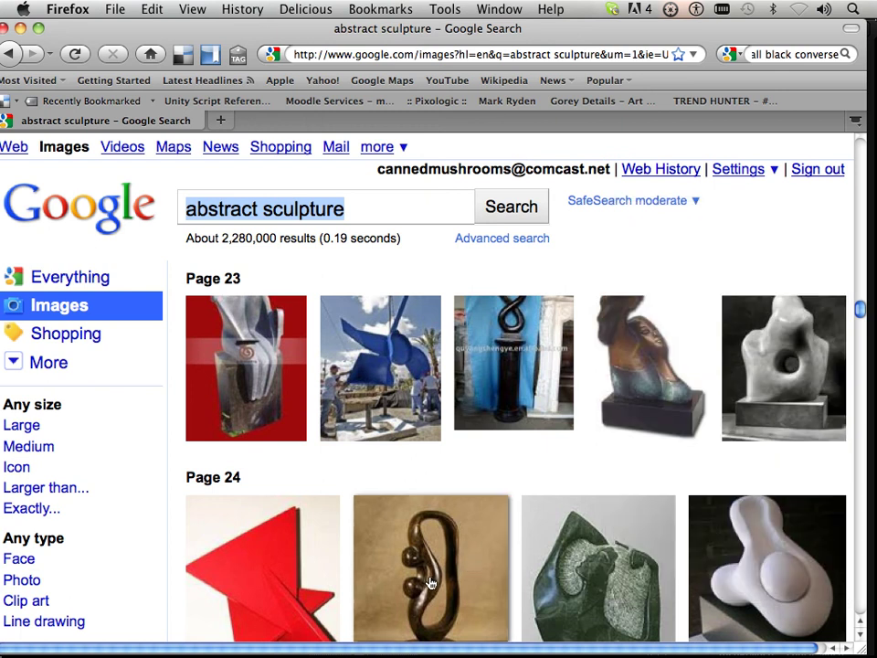
mouse_move(412, 557)
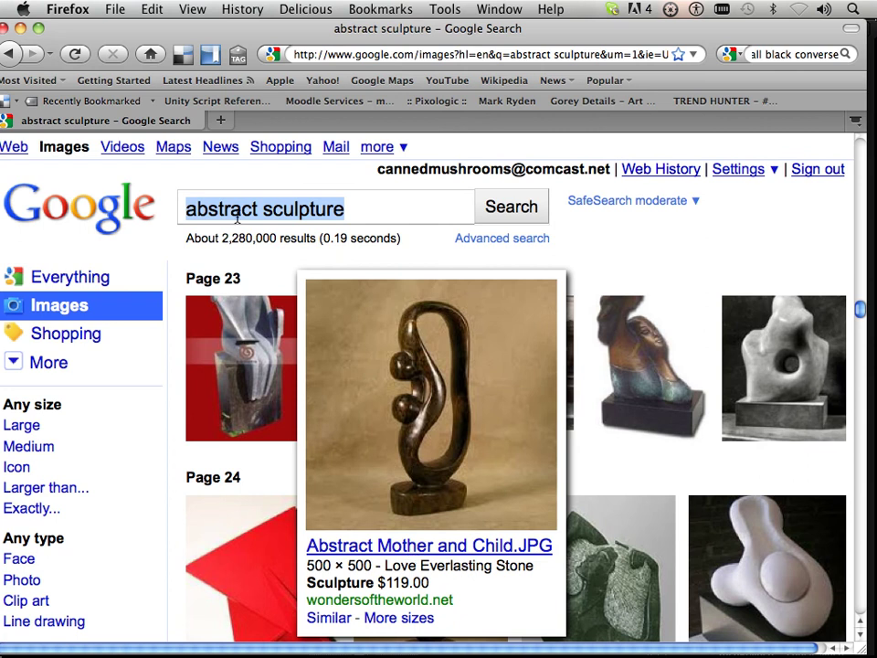
mouse_move(218, 349)
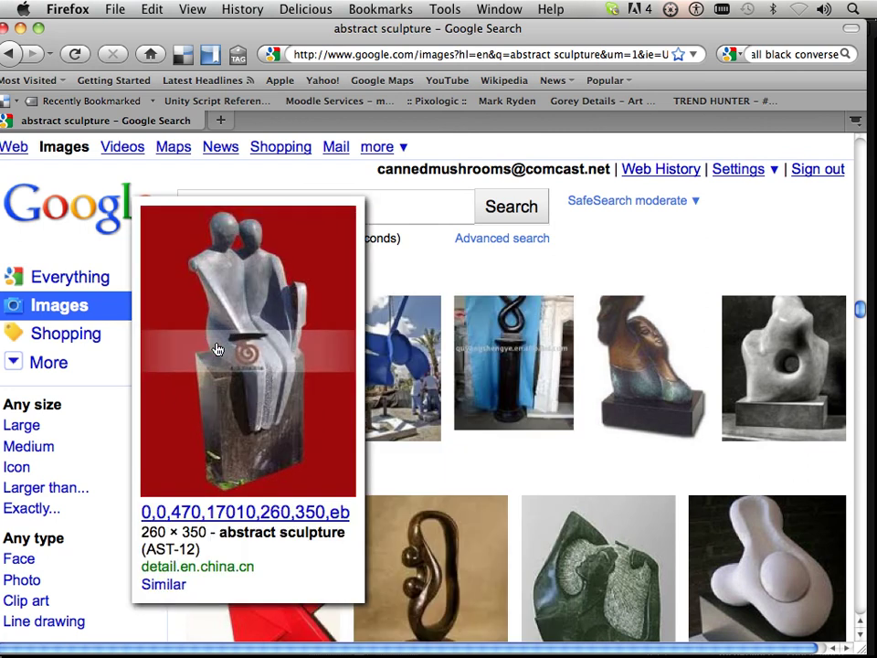